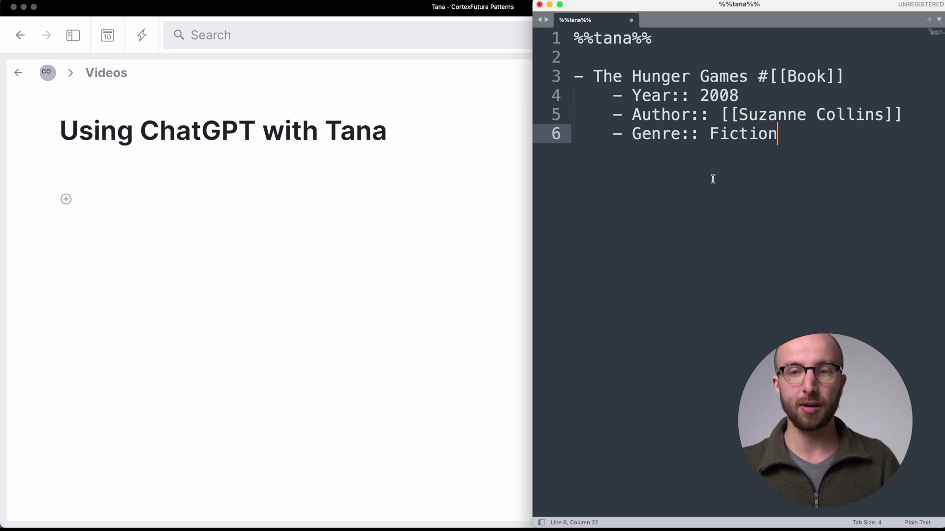
# - Examine the Tana Paste text for The Hunger Games, including its #[[Book]] tag and the Year, Author and Genre fields
pyautogui.click(594, 77)
pyautogui.moveTo(594, 77); pyautogui.dragTo(870, 69)
pyautogui.click(794, 77)
pyautogui.click(798, 78)
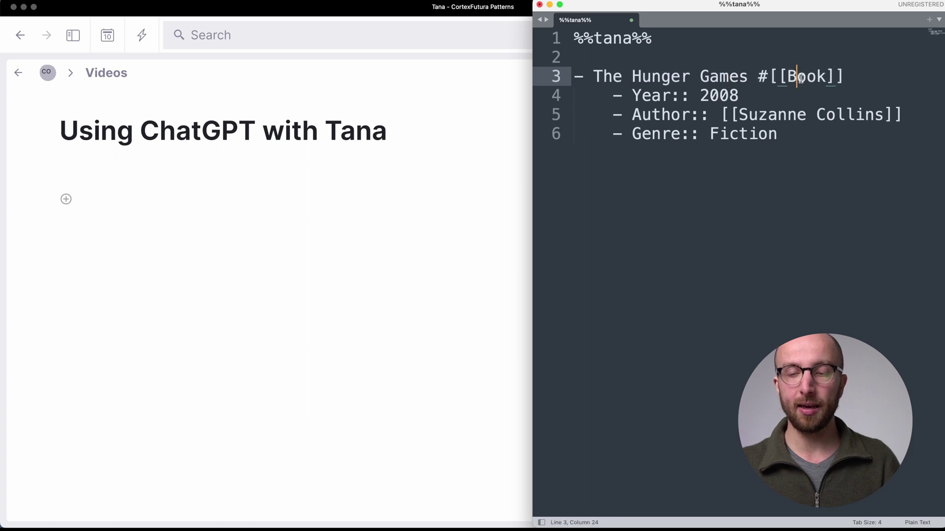
pyautogui.click(669, 97)
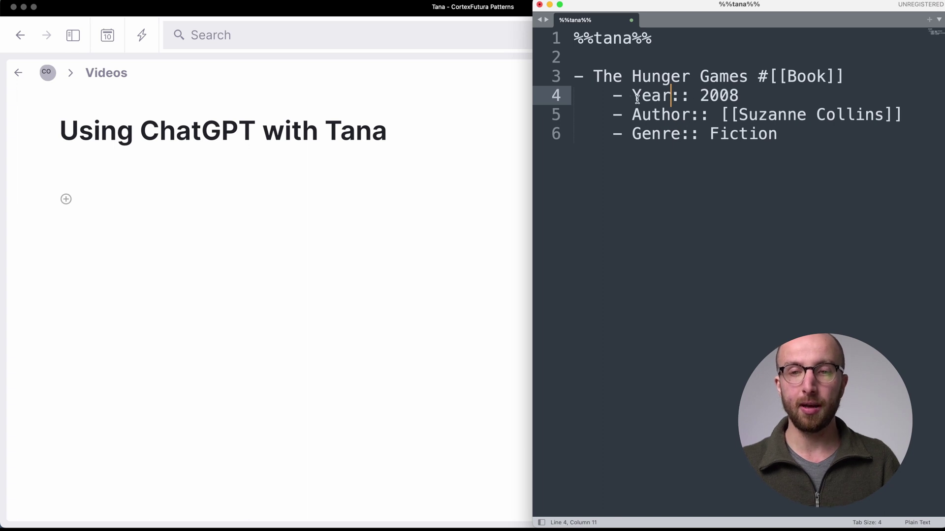
pyautogui.click(640, 115)
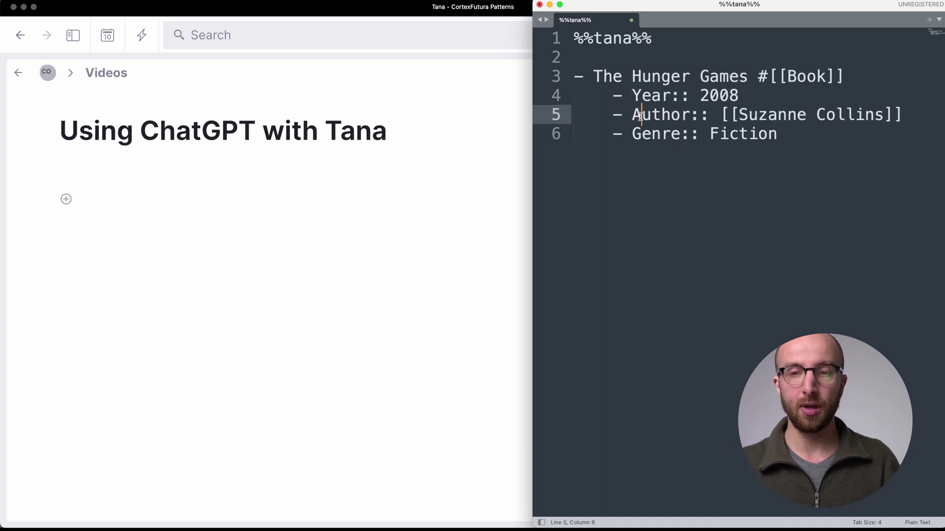
pyautogui.click(706, 131)
pyautogui.click(707, 164)
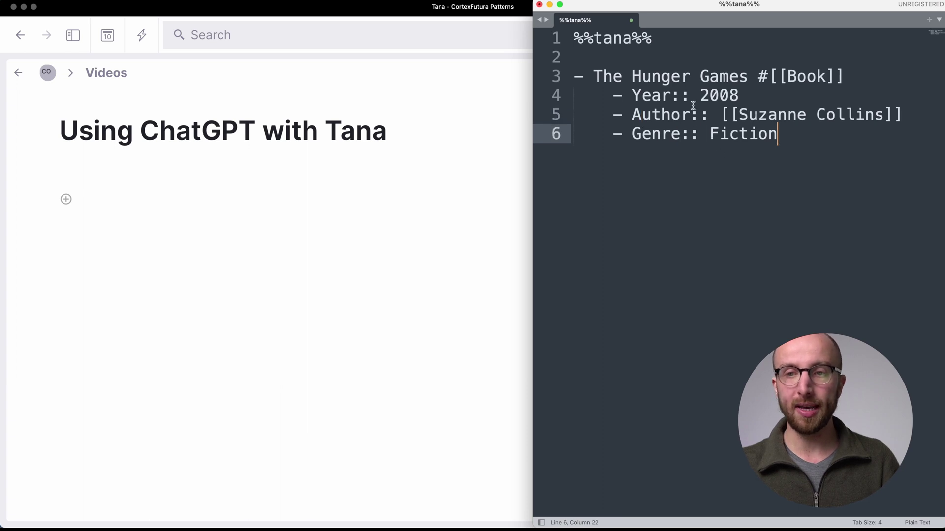
# - Copy the entire %%tana%% snippet for The Hunger Games and paste it into the "Using ChatGPT with Tana" node in Tana
pyautogui.moveTo(805, 135); pyautogui.dragTo(538, 32)
pyautogui.press('super+c')
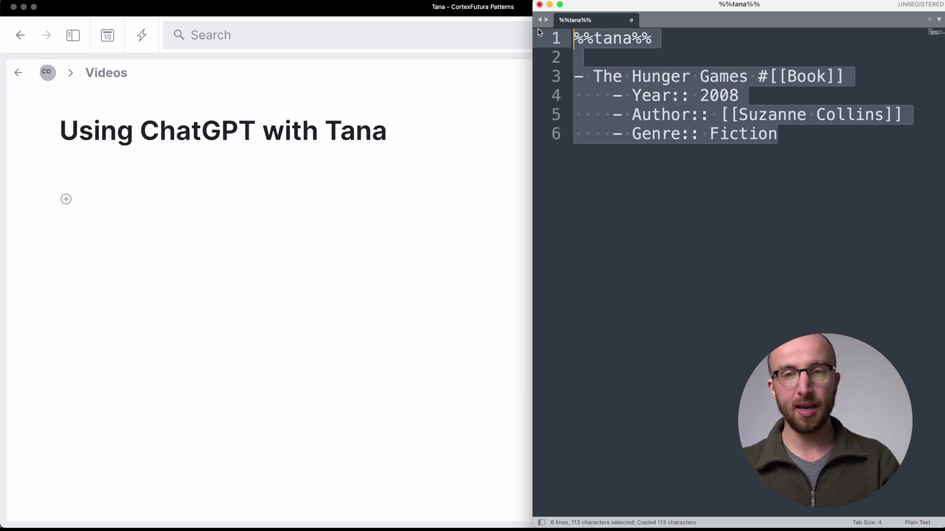
pyautogui.click(181, 186)
pyautogui.press('super+v')
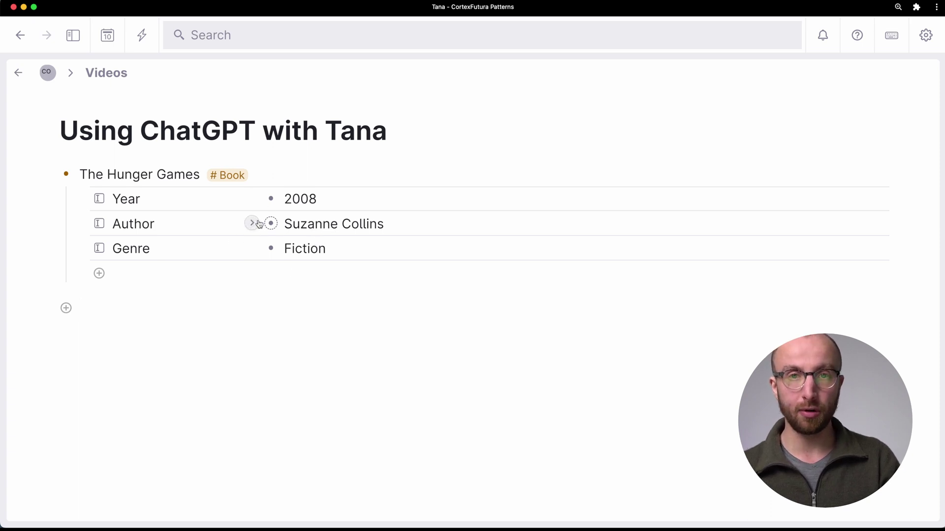
pyautogui.press('Up')
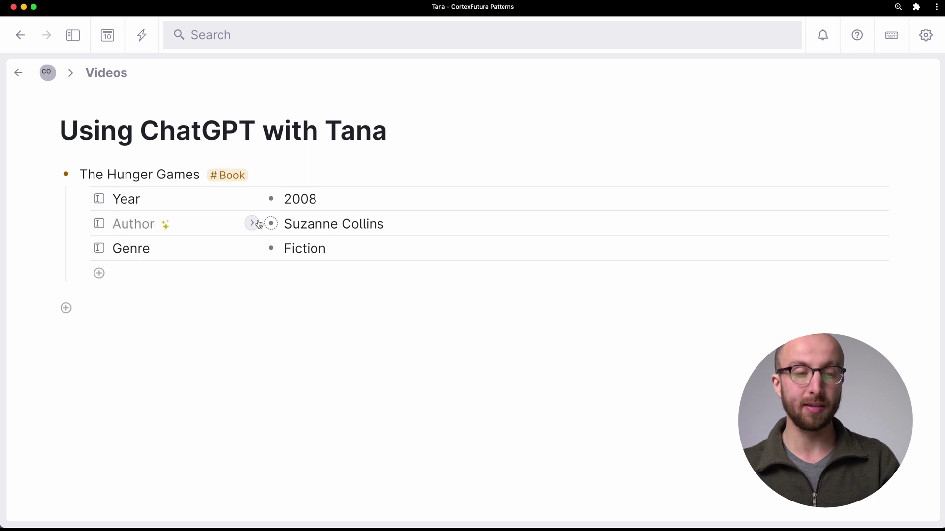
pyautogui.click(220, 297)
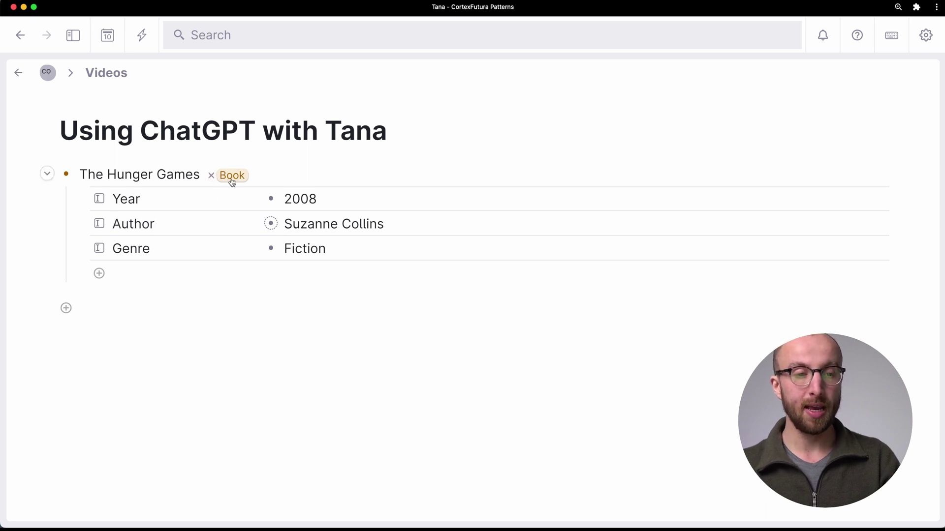
# - Open the #Book supertag's configuration and promote the Year, Author and Genre fields to the supertag
pyautogui.moveTo(232, 181)
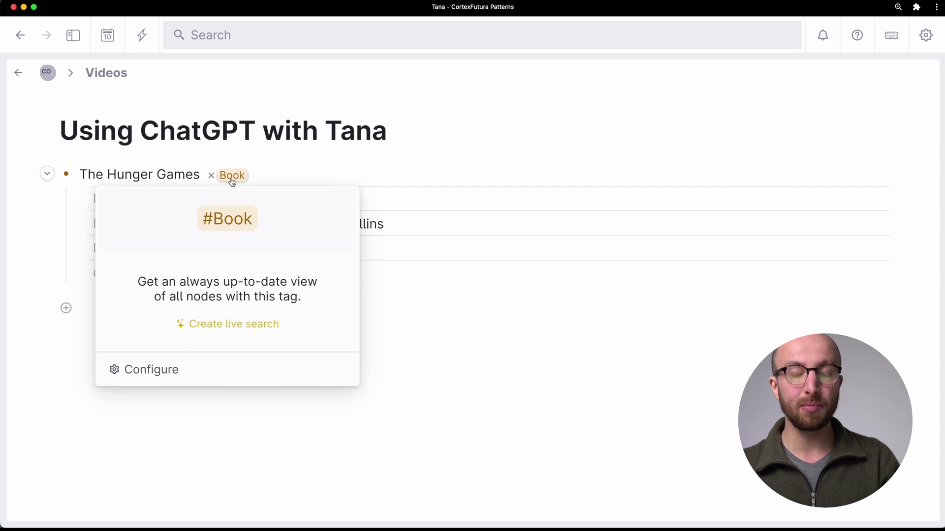
pyautogui.click(196, 375)
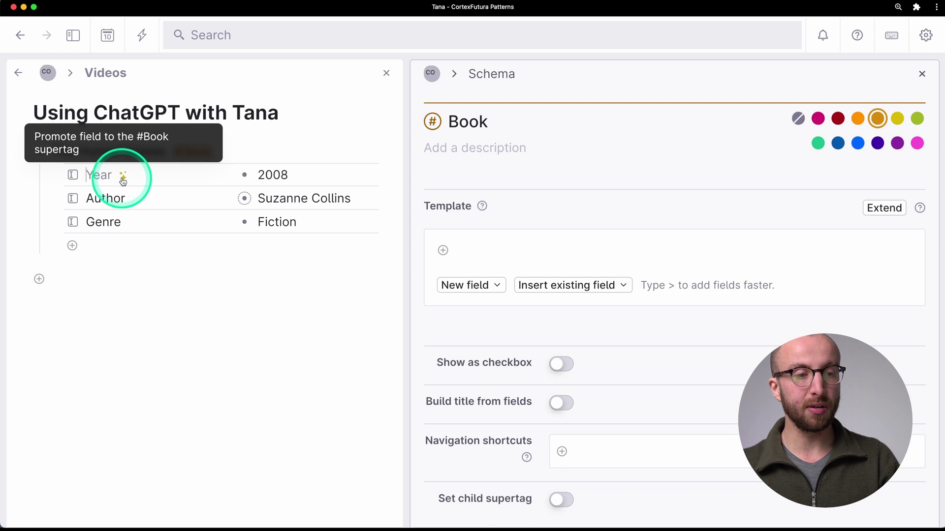
pyautogui.click(124, 180)
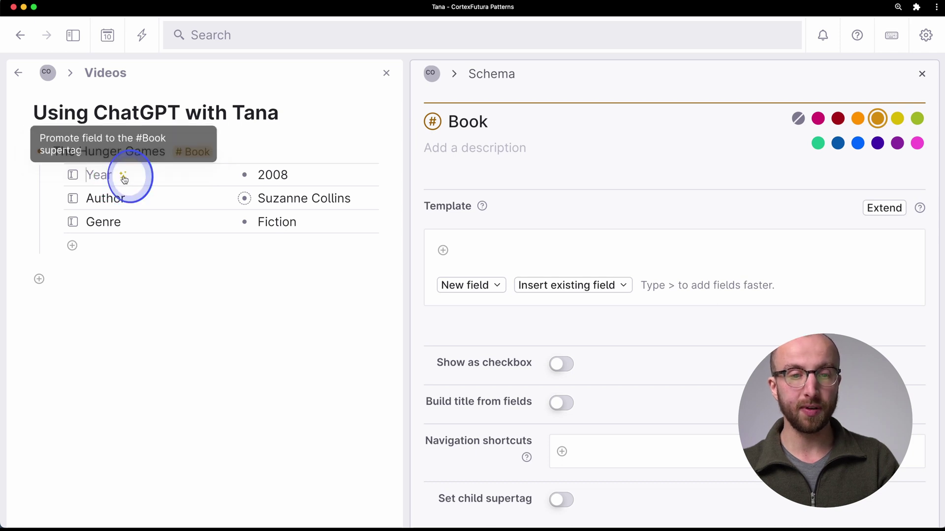
pyautogui.click(124, 199)
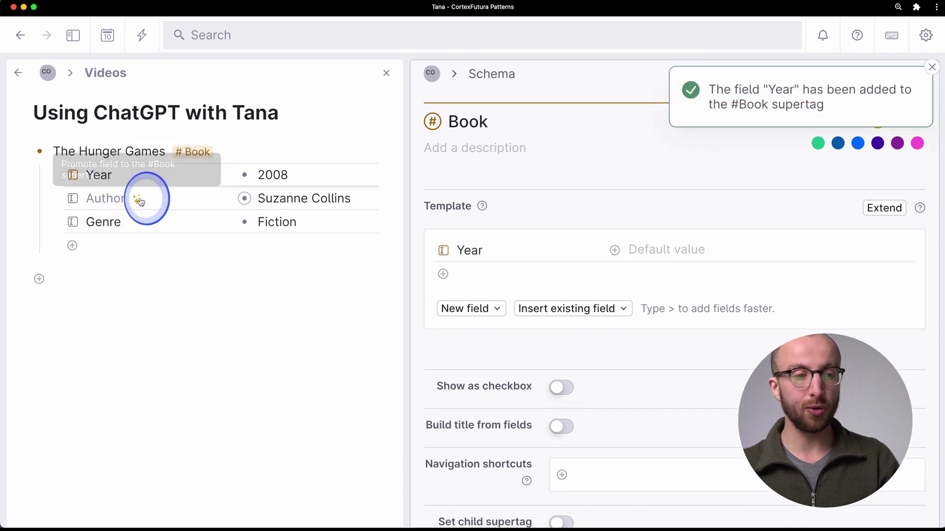
pyautogui.click(132, 226)
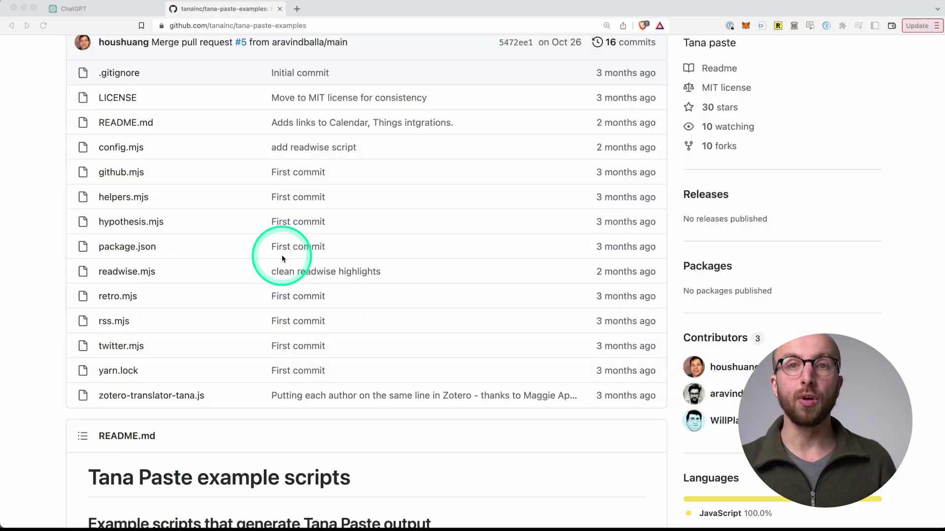
# - Read through the tana-paste-examples README on GitHub, examining the example scripts and their Tana Paste output
pyautogui.scroll(1, 268, 259)
pyautogui.scroll(-5, 269, 265)
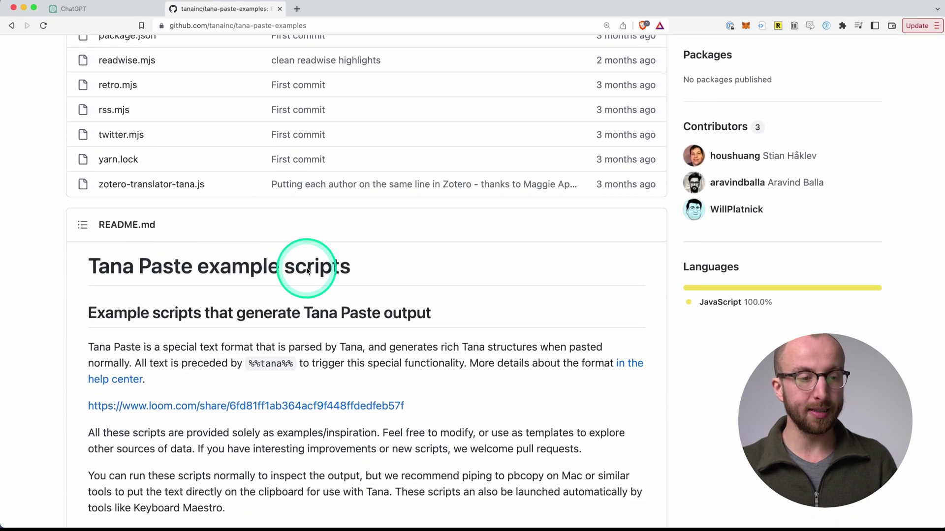
pyautogui.scroll(-5, 306, 270)
pyautogui.scroll(-5, 210, 362)
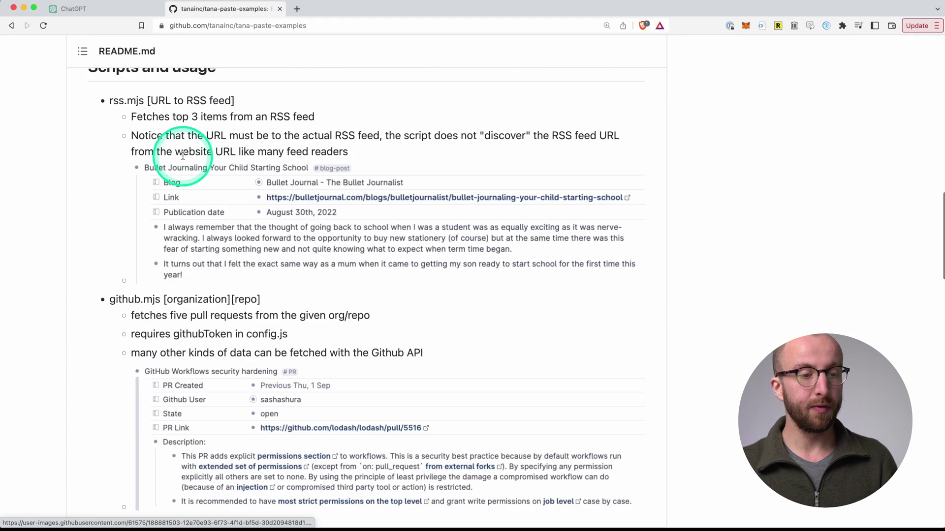
pyautogui.scroll(-9, 212, 364)
pyautogui.scroll(1, 222, 275)
pyautogui.scroll(-10, 165, 358)
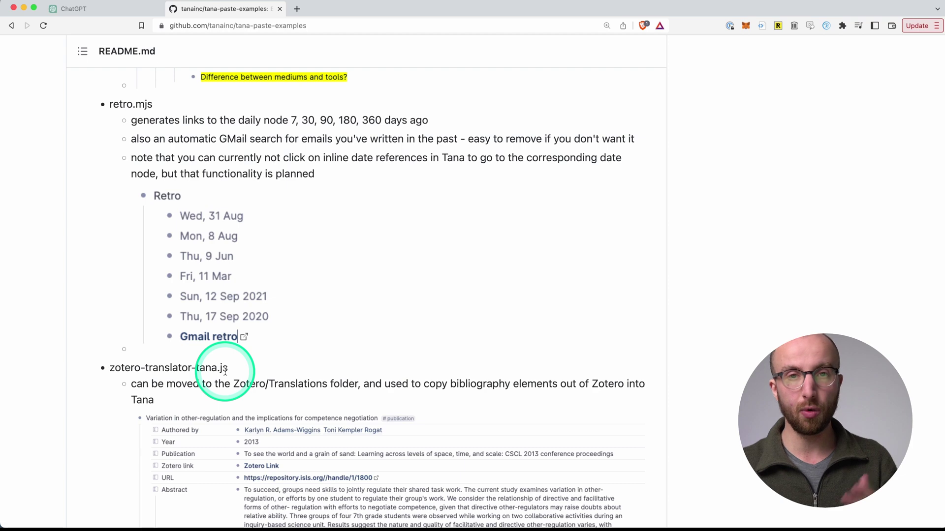
pyautogui.scroll(20, 225, 371)
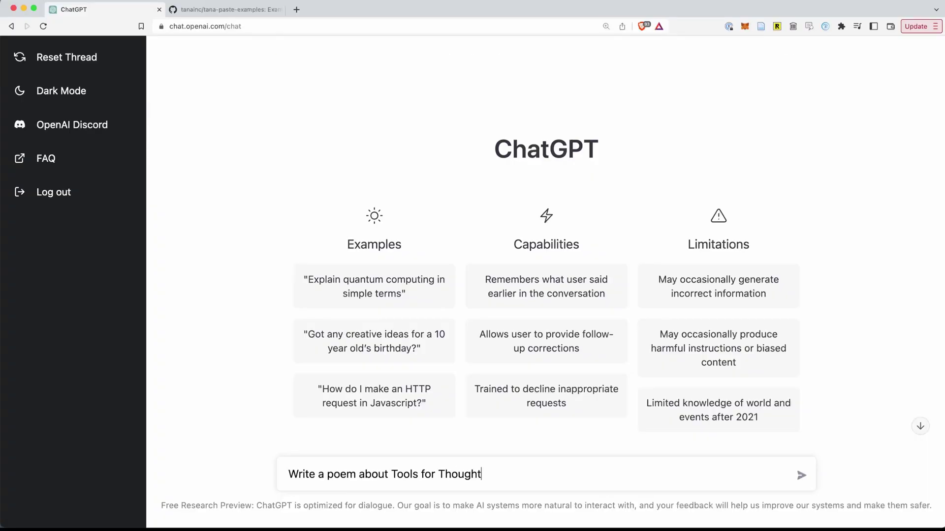
# - Ask ChatGPT for a poem about Tools for Thought, and which concepts a sales database schema tracking products, sales and leads should include
pyautogui.press('Return')
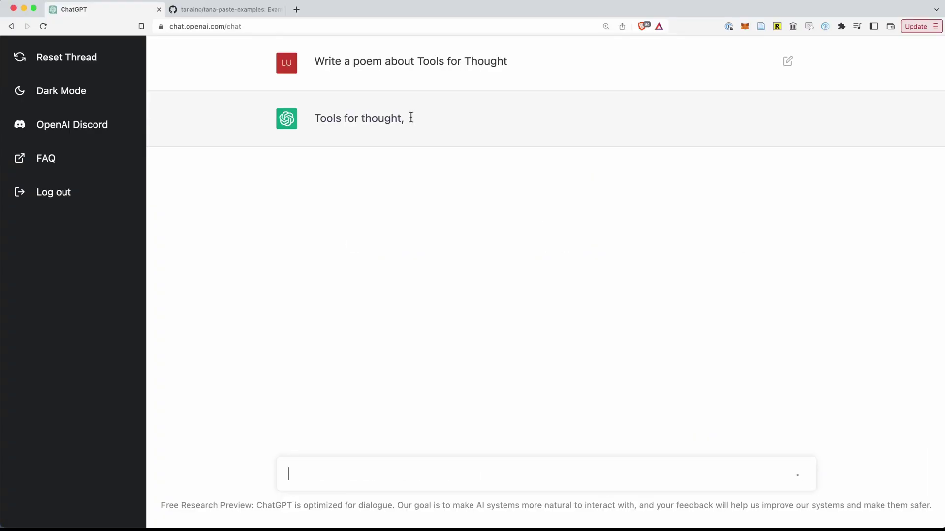
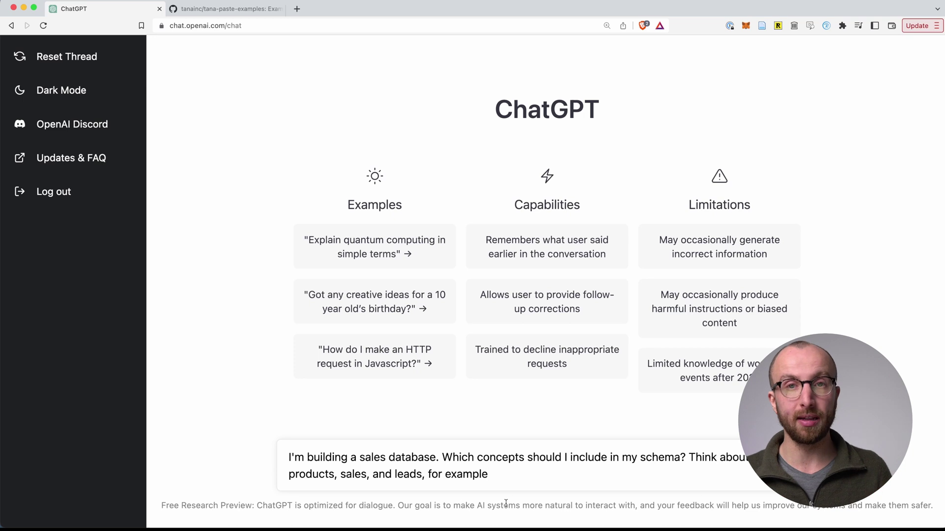
pyautogui.press('Return')
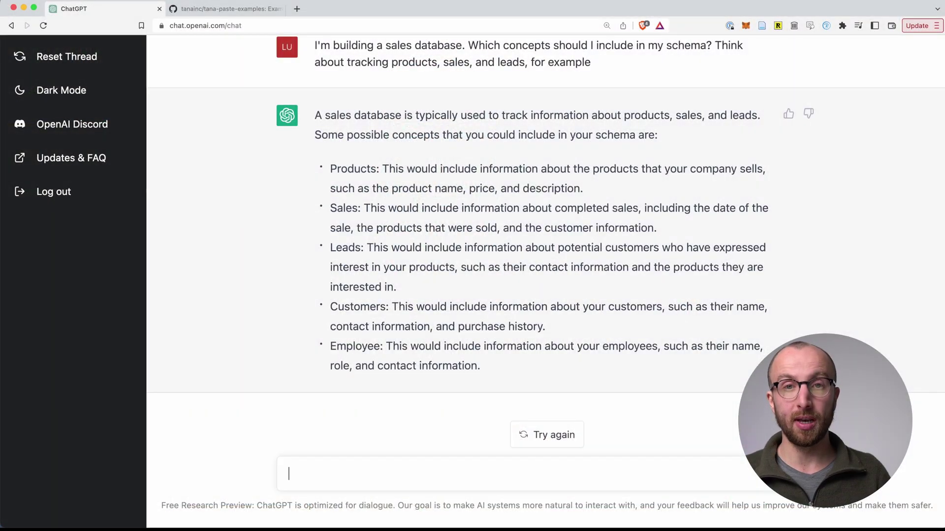
# - Submit the prepared prompt requesting a %%tana%% schema per concept, with singular #[[ ]] tags, fields indented two spaces, and output wrapped in backticks
pyautogui.click(463, 474)
pyautogui.press('super+v')
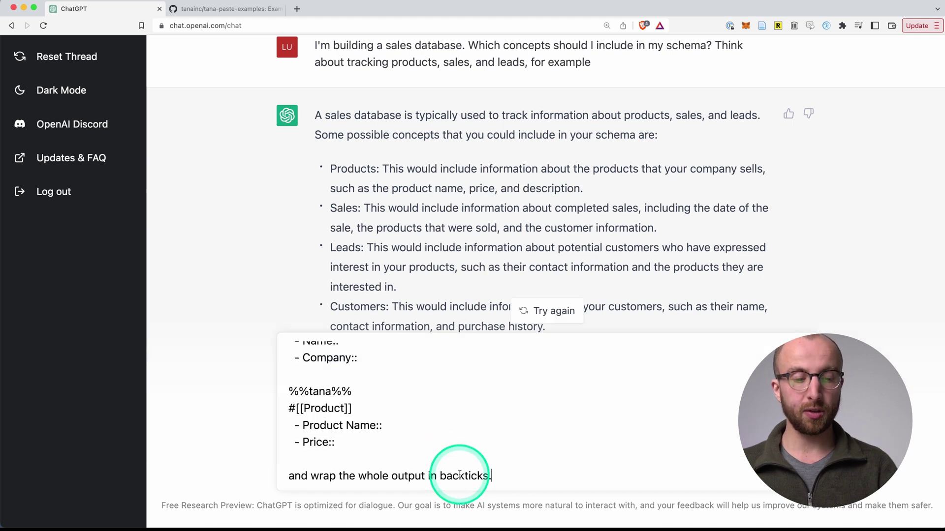
pyautogui.scroll(10, 453, 443)
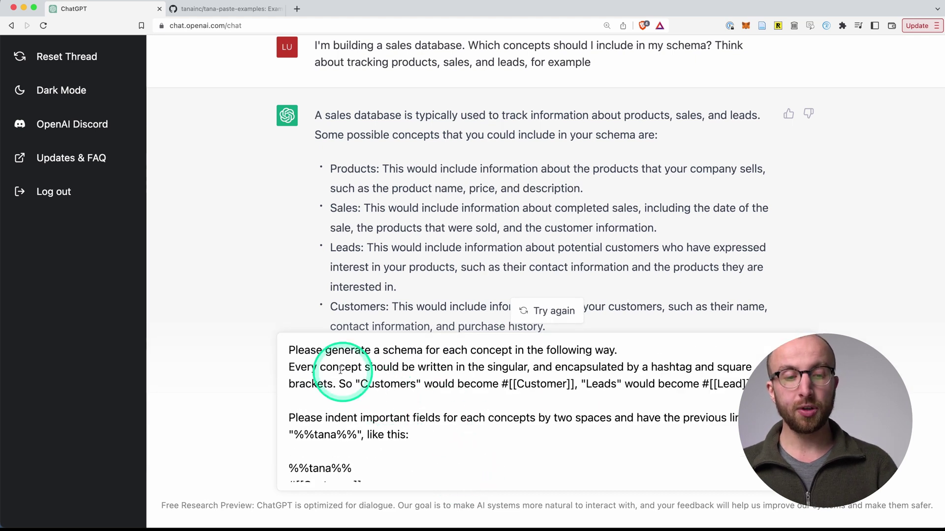
pyautogui.moveTo(316, 350); pyautogui.dragTo(580, 359)
pyautogui.click(463, 427)
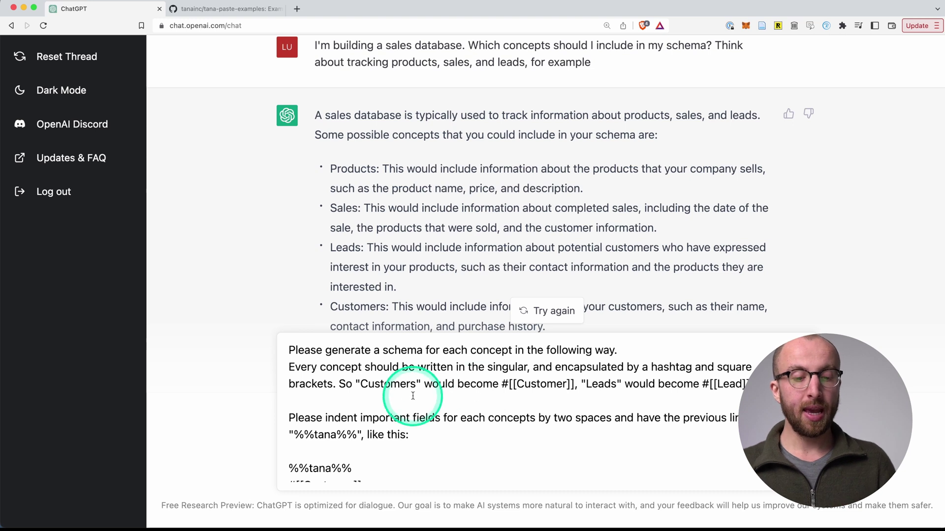
pyautogui.scroll(-2, 411, 393)
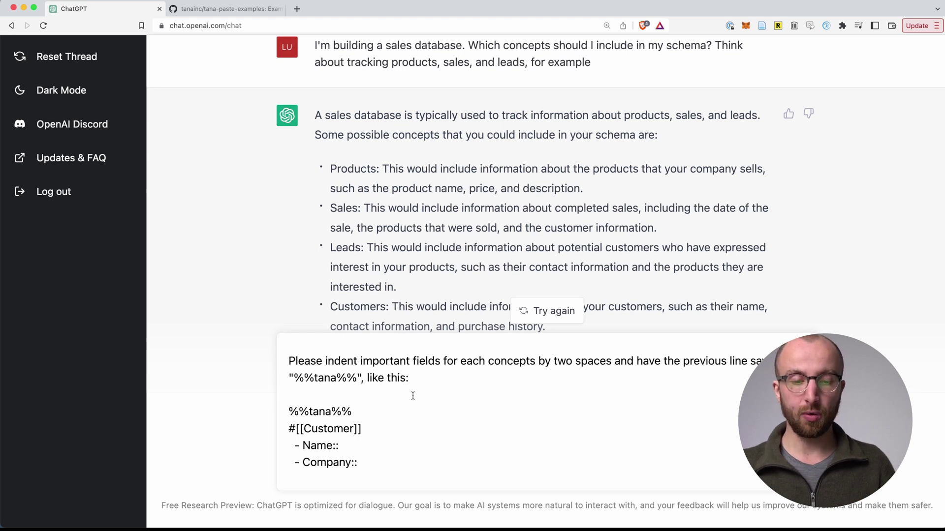
pyautogui.write('%%tana%% #[[Product]]   - Product Name::   - Price::  and wrap the whole output in backticks.')
pyautogui.press('Return')
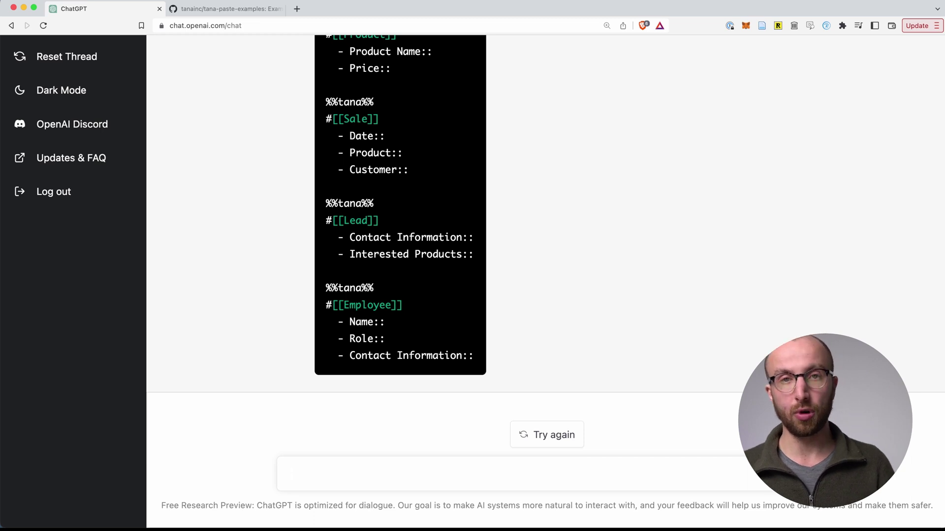
# - Copy the #[[Customer]] block from the generated schema, including its %%tana%% line and the Name and Company fields
pyautogui.scroll(6, 426, 306)
pyautogui.click(426, 306)
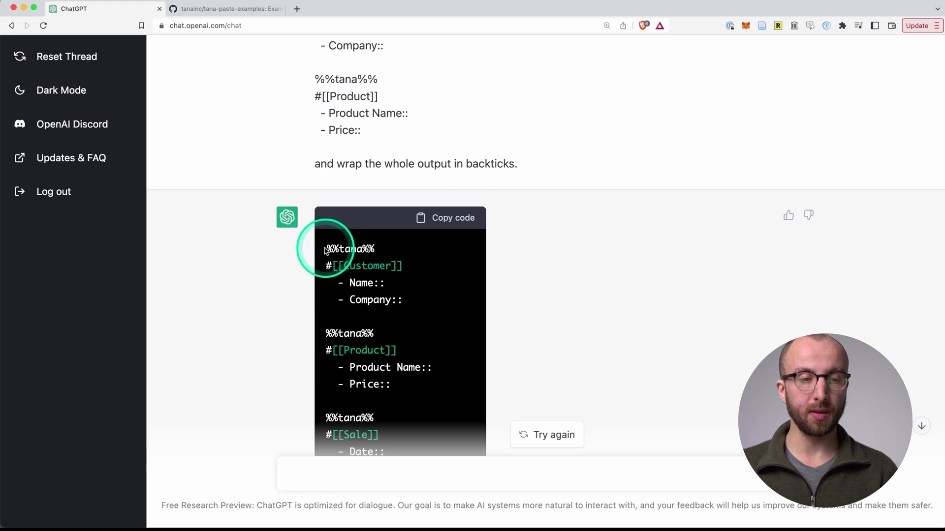
pyautogui.moveTo(319, 247); pyautogui.dragTo(414, 307)
pyautogui.press('super+c')
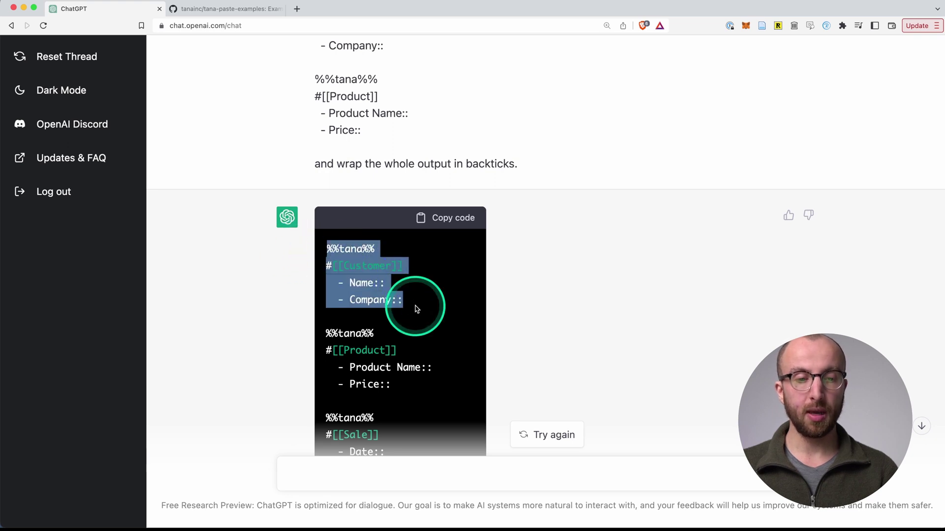
# - Switch to Tana and try pasting the copied Customer schema below The Hunger Games node
pyautogui.press('super+Tab')
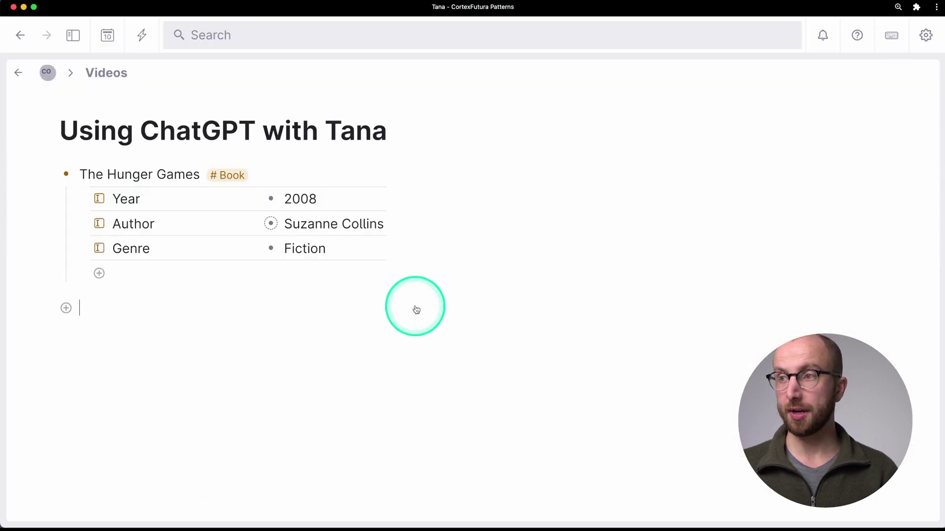
pyautogui.write('Name Company')
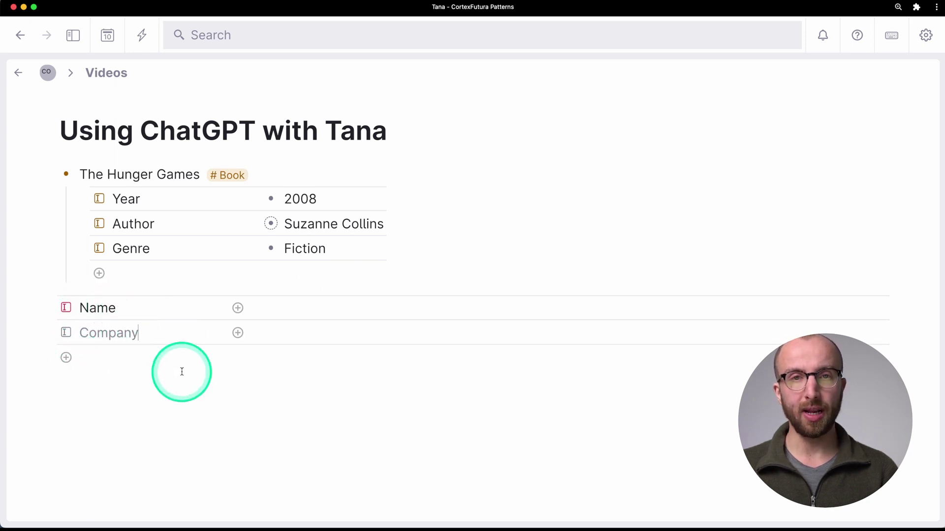
pyautogui.click(161, 329)
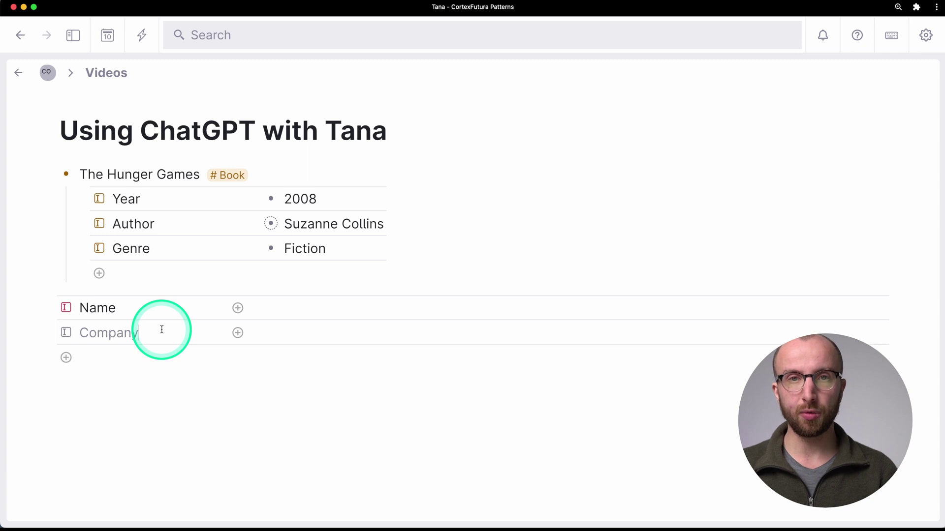
# - Look up the Customer supertag by entering #cust in a new node, and delete that node with the Name and Company fields
pyautogui.click(140, 353)
pyautogui.write('#cust')
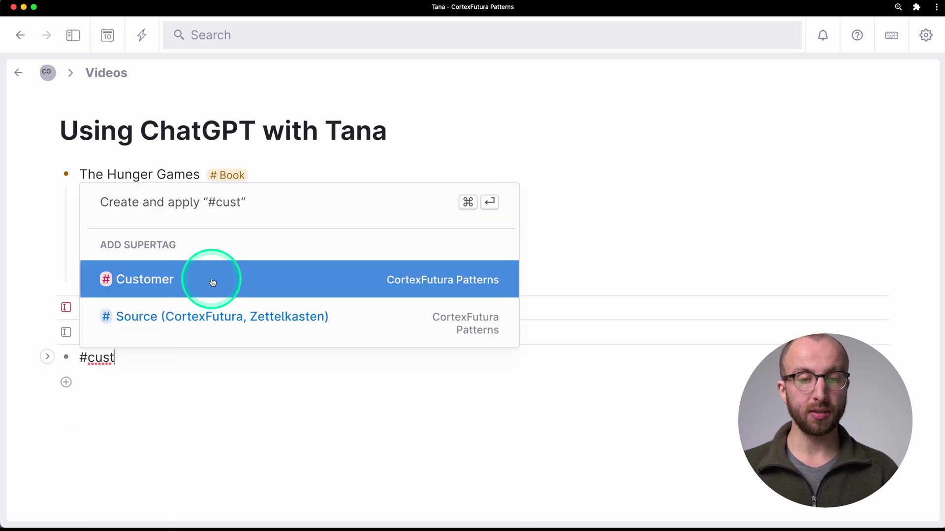
pyautogui.click(77, 330)
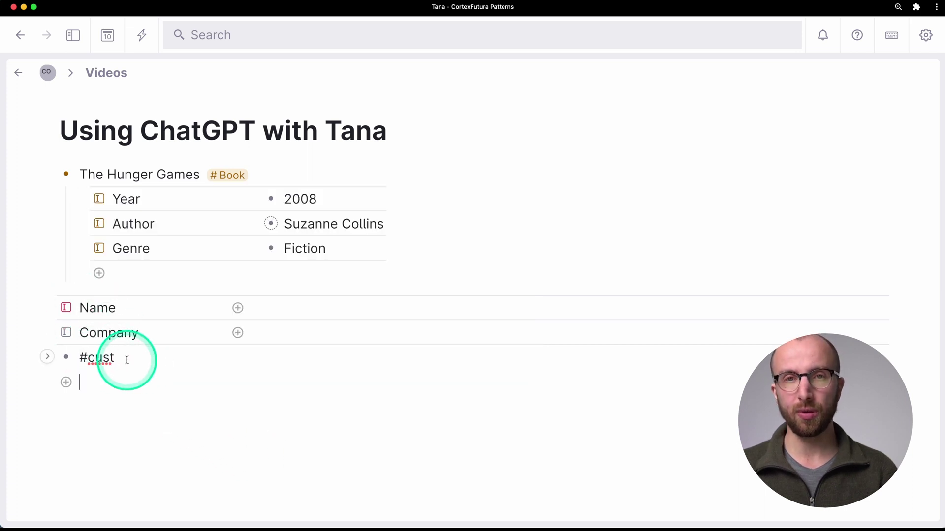
pyautogui.moveTo(127, 360); pyautogui.dragTo(52, 306)
pyautogui.press('BackSpace')
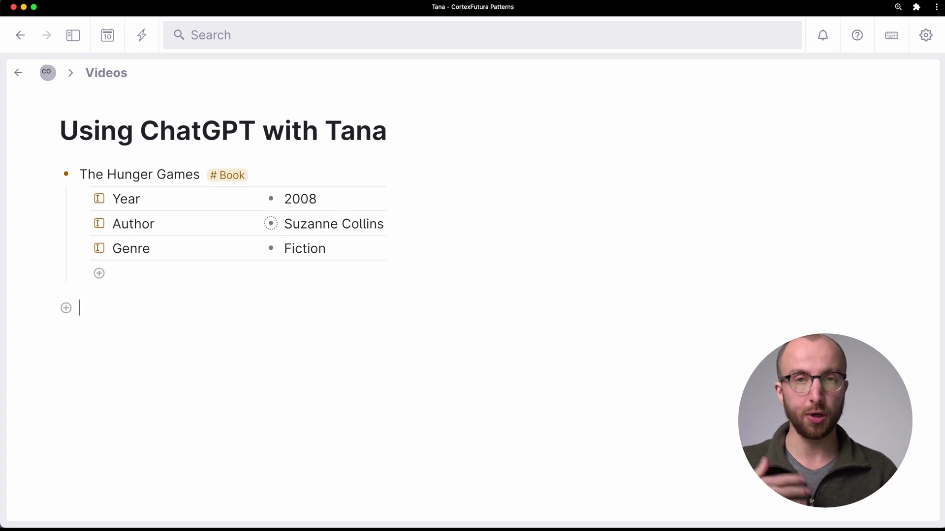
# - Switch to the text editor and paste the copied Customer schema into the empty file
pyautogui.press('super+Tab')
pyautogui.click(653, 258)
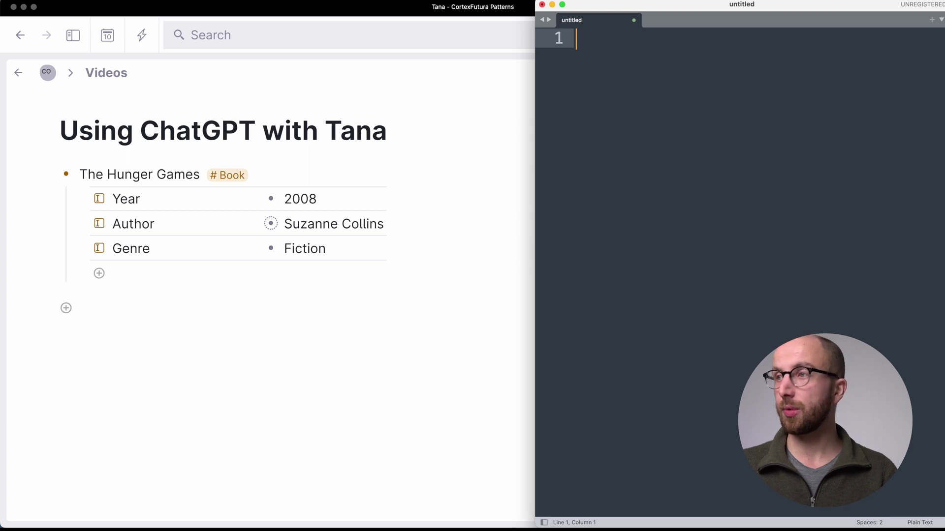
pyautogui.press('super+v')
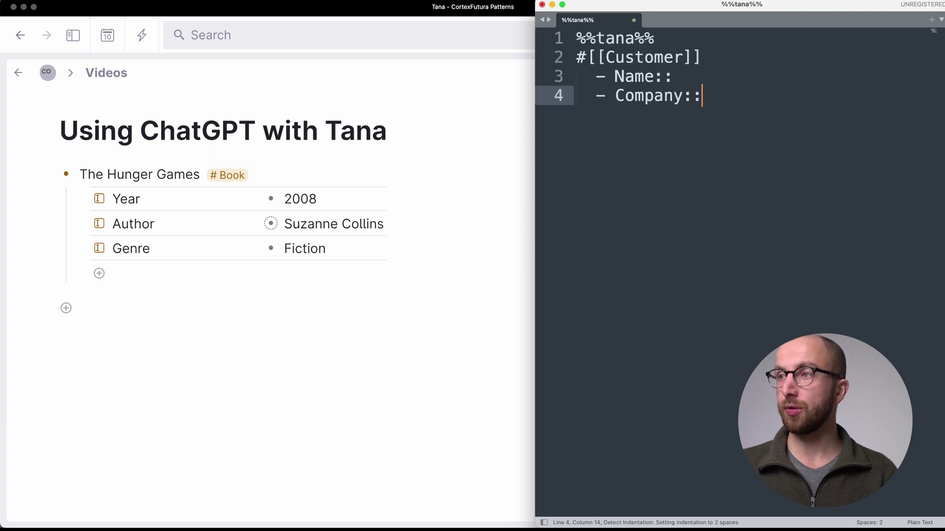
# - Insert the sample customer's full name before #[[Customer]] and copy the whole block, including its %%tana%% line
pyautogui.click(577, 56)
pyautogui.write('Jim Smith')
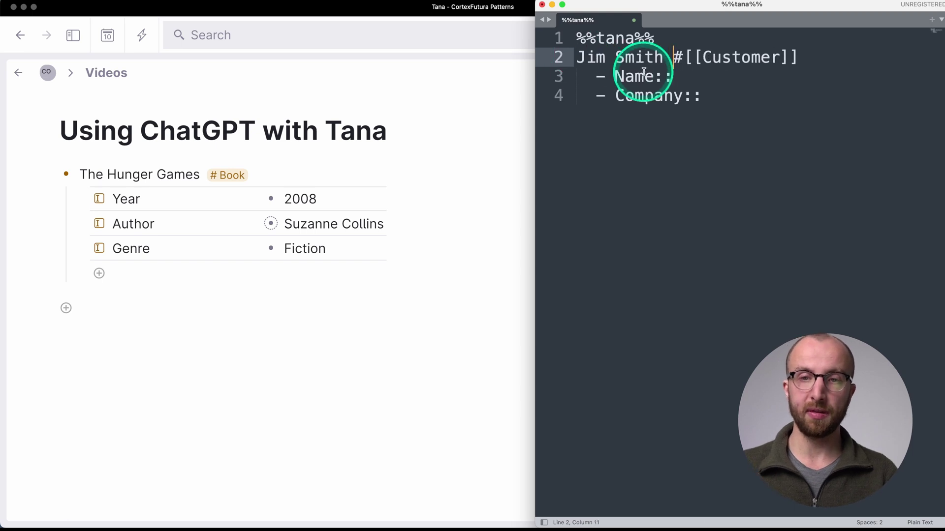
pyautogui.moveTo(702, 95); pyautogui.dragTo(514, 44)
pyautogui.press('super+c')
# - Switch to Tana, paste the block below The Hunger Games node, and indent the Name and Company fields under the customer node
pyautogui.click(301, 325)
pyautogui.press('super+v')
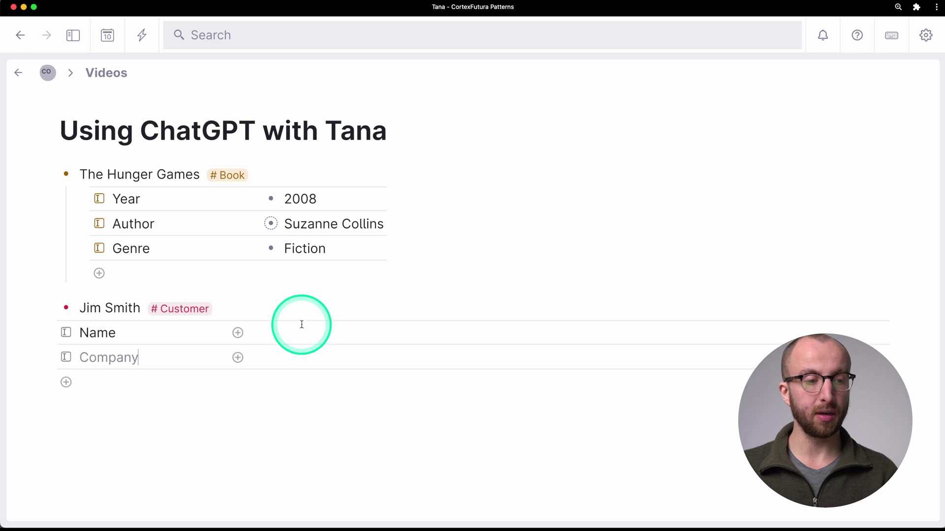
pyautogui.moveTo(177, 353); pyautogui.dragTo(226, 424)
pyautogui.press('Tab')
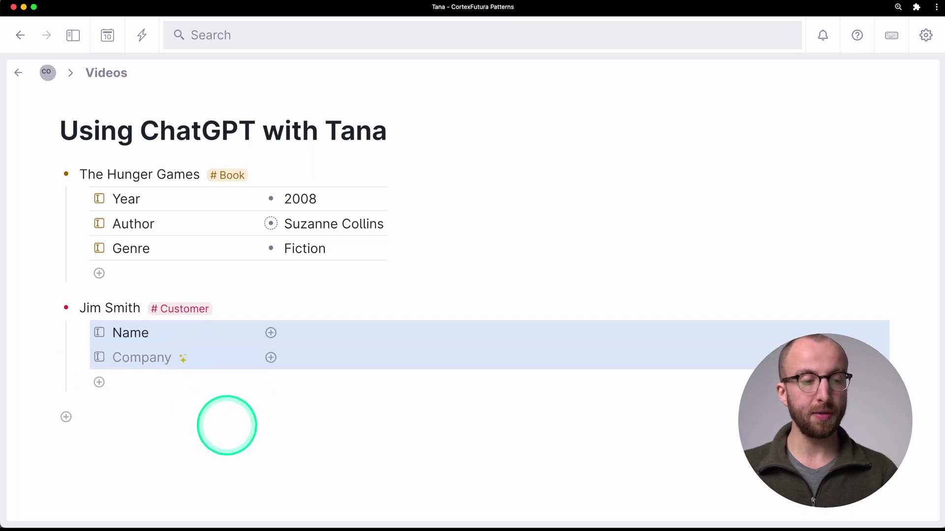
pyautogui.click(226, 424)
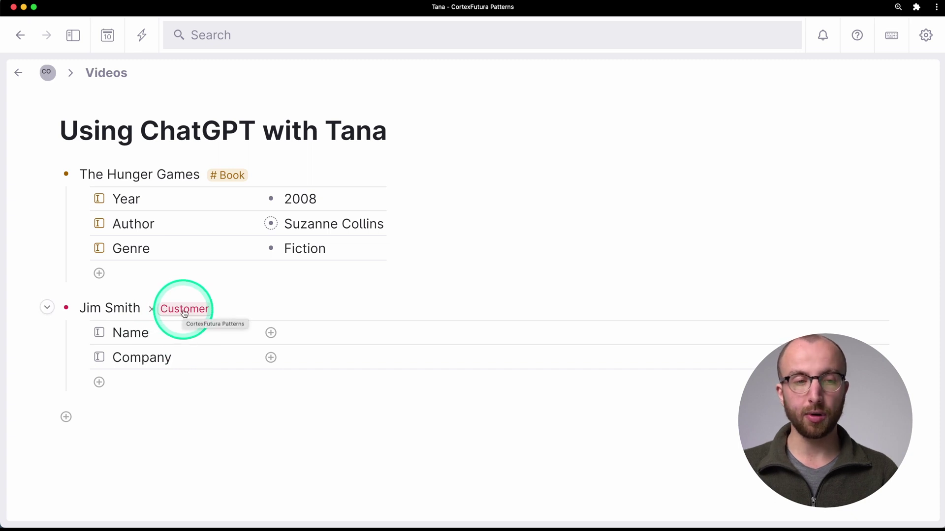
# - Open the Customer supertag's configuration and add the customer node's Company and Name fields to the supertag
pyautogui.click(184, 313)
pyautogui.click(163, 498)
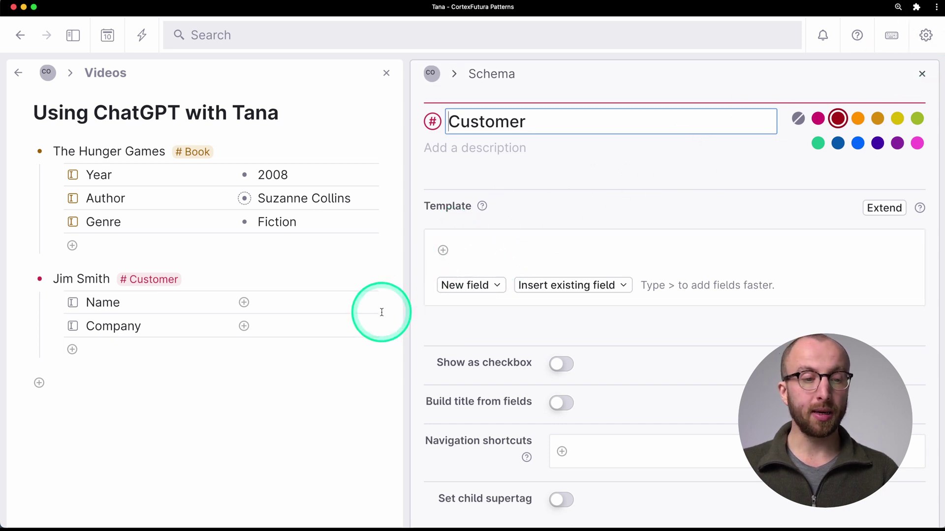
pyautogui.click(199, 328)
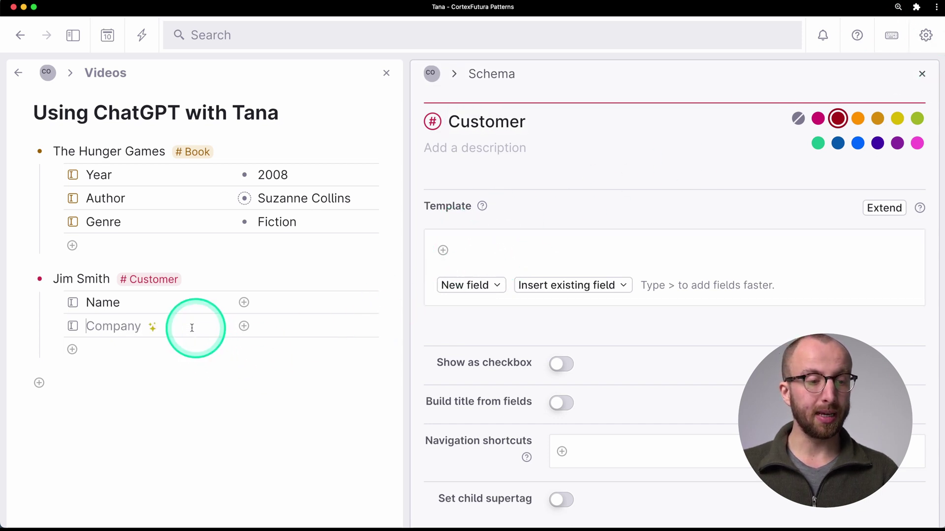
pyautogui.click(153, 326)
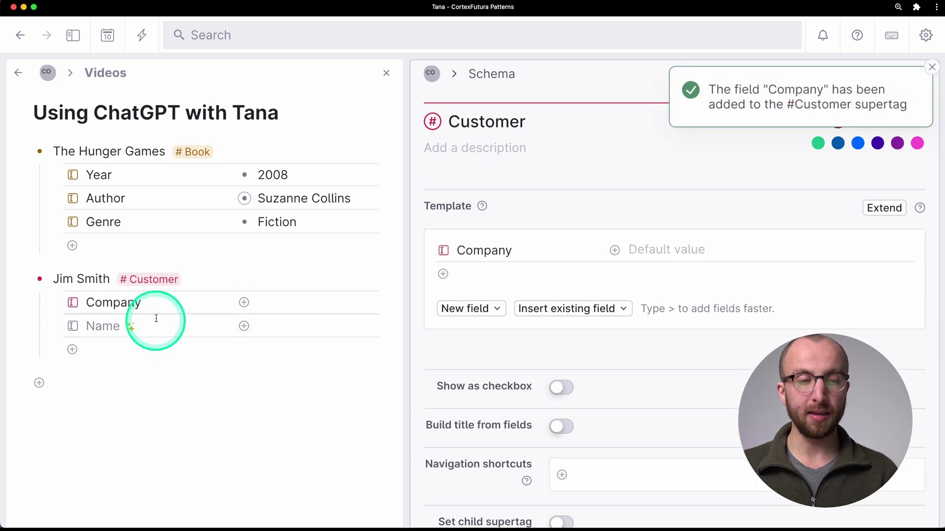
pyautogui.click(132, 330)
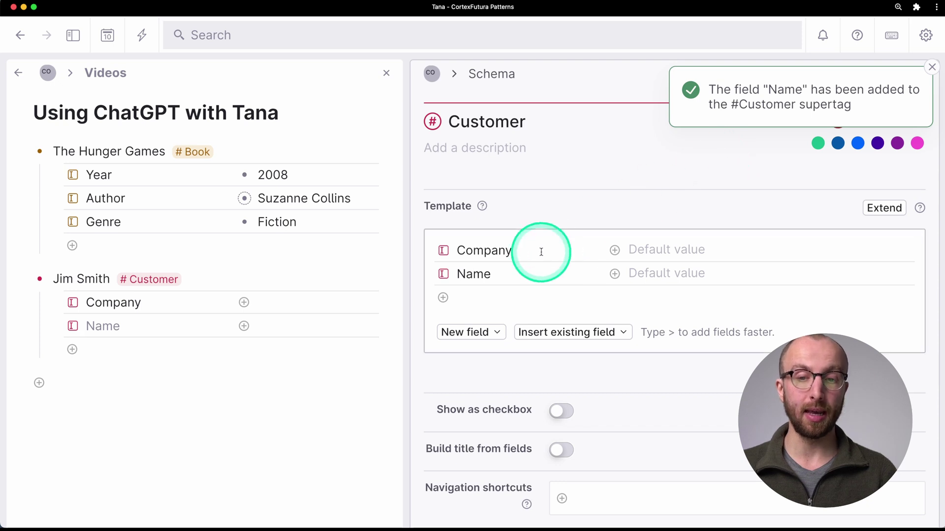
# - Set the Customer supertag's Name field type to Options and close the field and supertag configurations
pyautogui.click(443, 274)
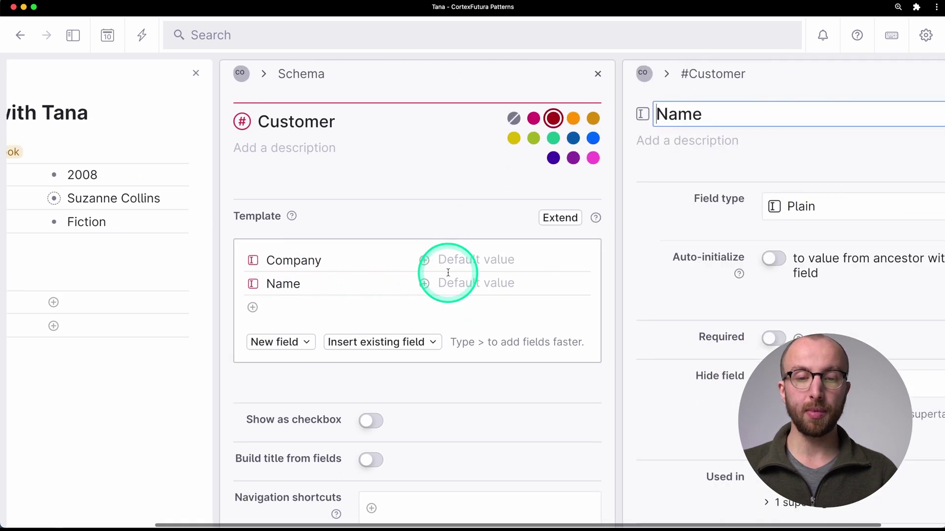
pyautogui.click(780, 210)
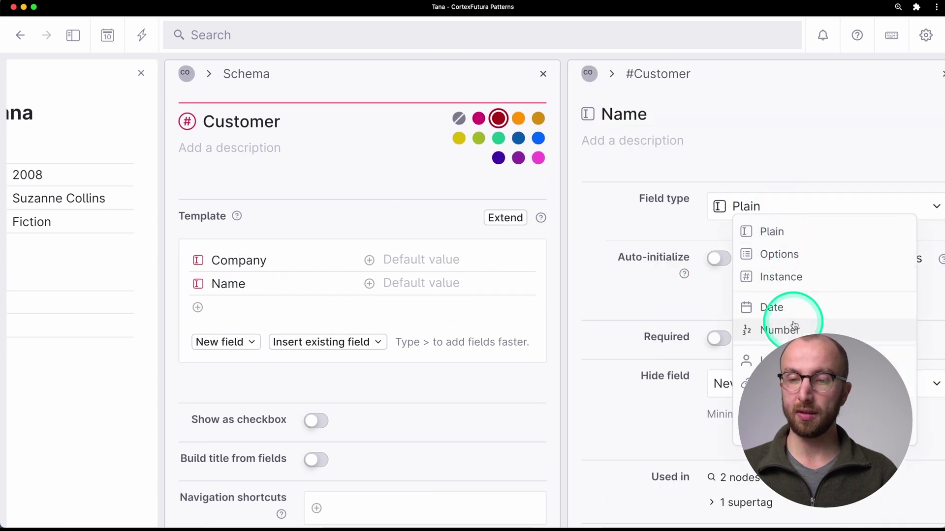
pyautogui.click(793, 269)
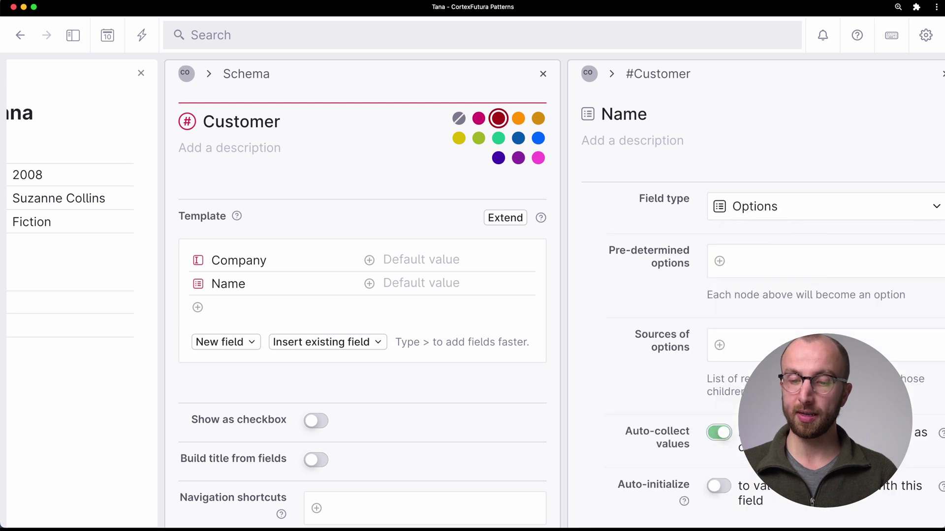
pyautogui.hscroll(1, 846, 93)
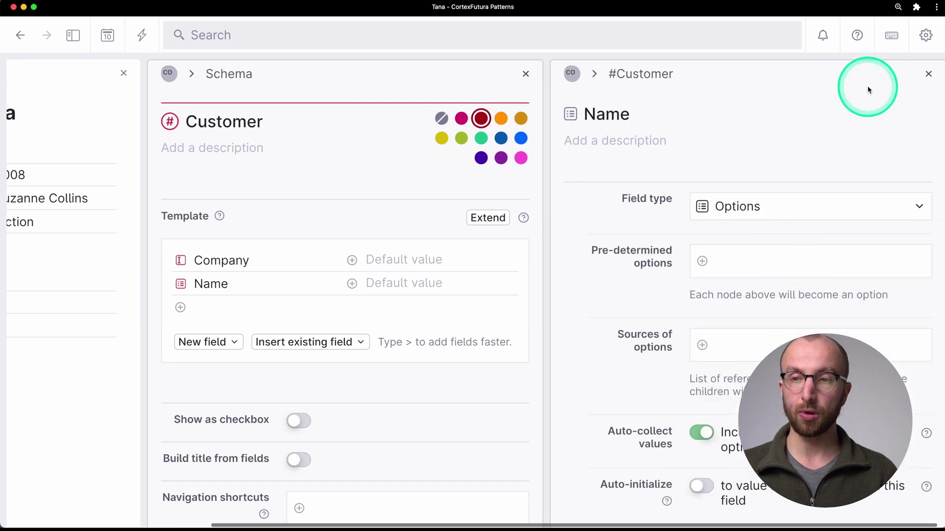
pyautogui.click(927, 74)
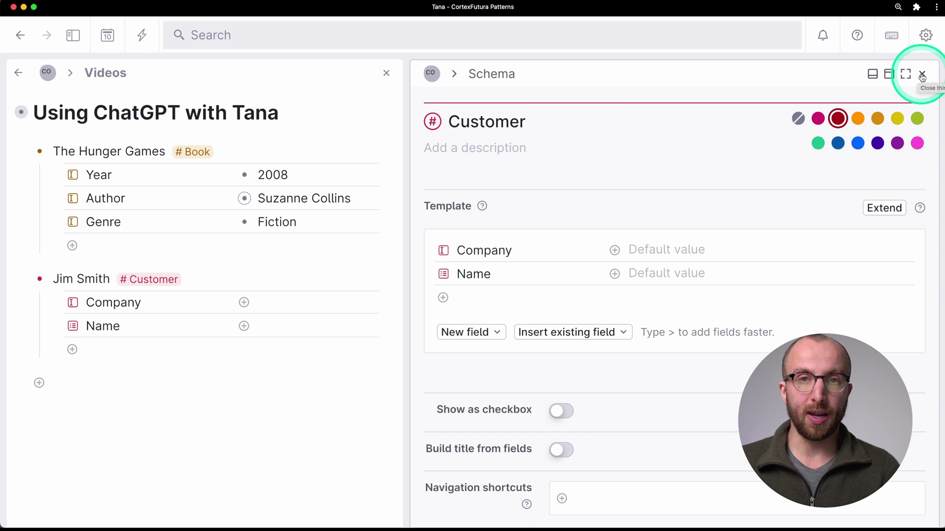
pyautogui.click(921, 75)
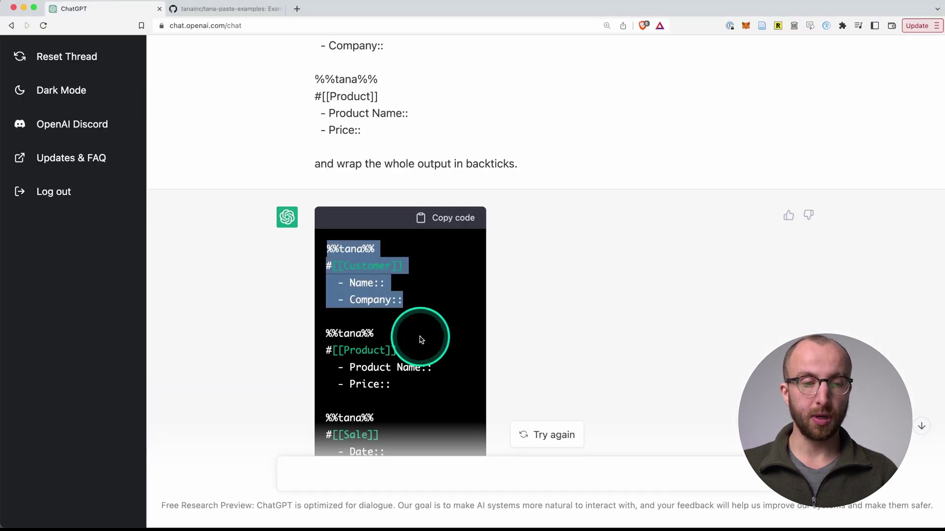
# - Copy the #[[Product]] block from ChatGPT into the text editor below the Customer block and insert iPhone before #[[Product]]
pyautogui.moveTo(420, 337); pyautogui.dragTo(324, 343)
pyautogui.click(592, 129)
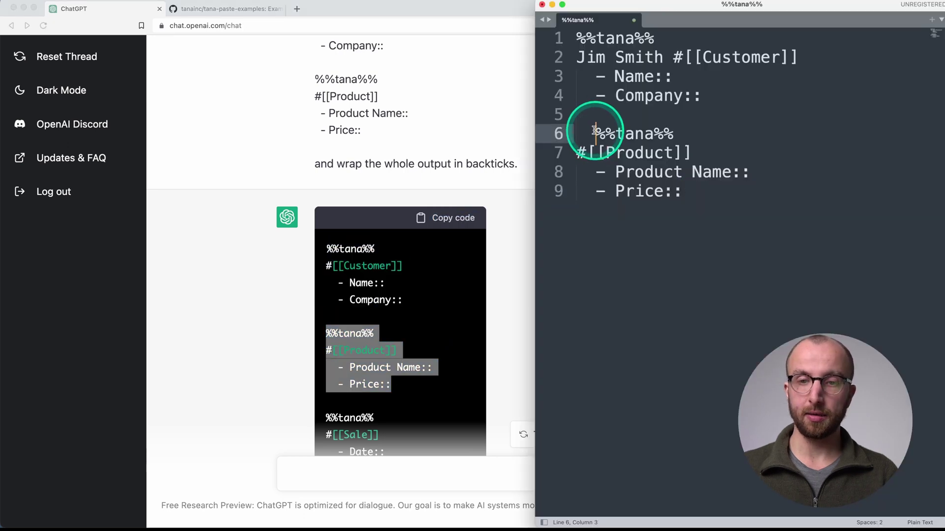
pyautogui.click(579, 150)
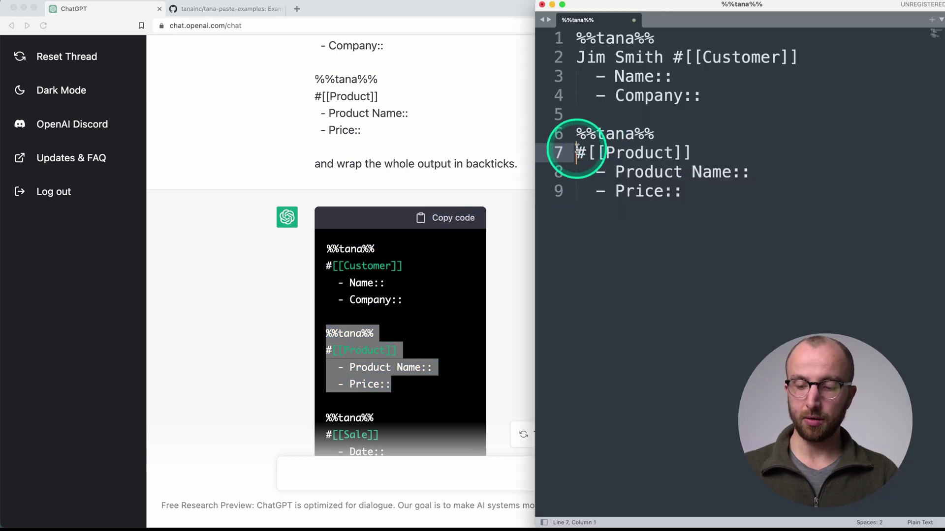
pyautogui.write('iPhone')
# - Copy the iPhone block into Tana below the customer node and indent the Product Name and Price fields under iPhone
pyautogui.moveTo(733, 205); pyautogui.dragTo(536, 137)
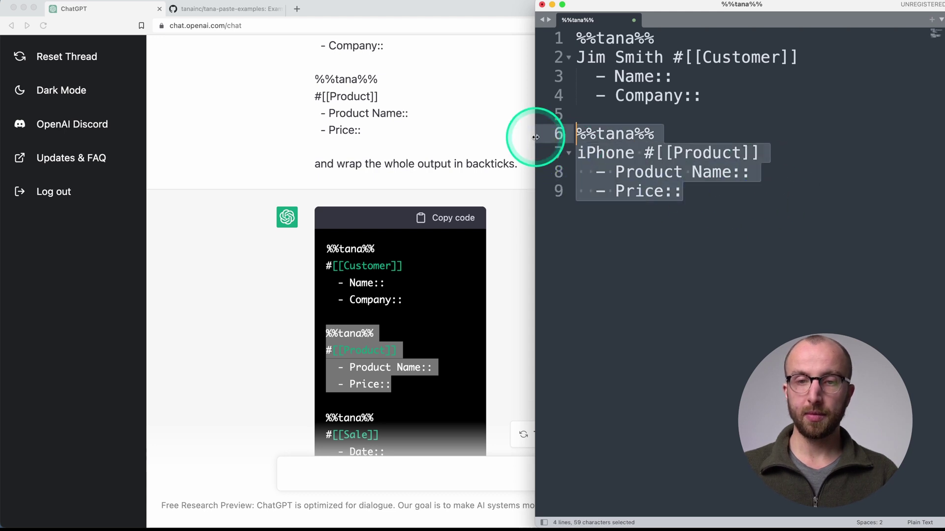
pyautogui.press('super+Tab')
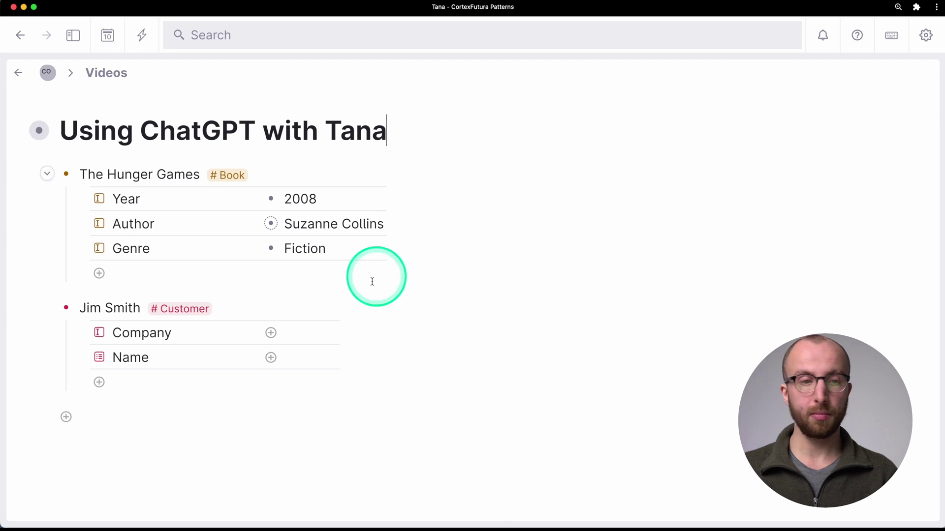
pyautogui.click(180, 413)
pyautogui.press('super+v')
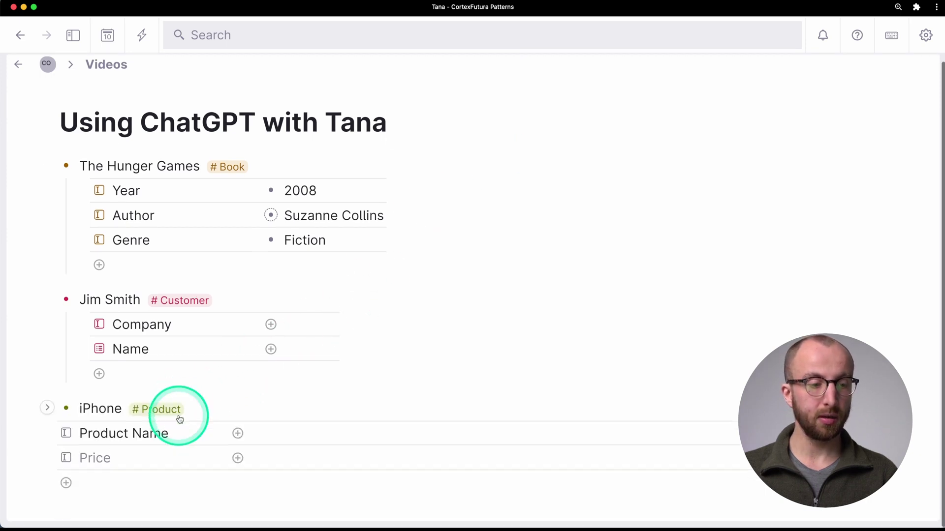
pyautogui.moveTo(211, 435); pyautogui.dragTo(211, 461)
pyautogui.press('Tab')
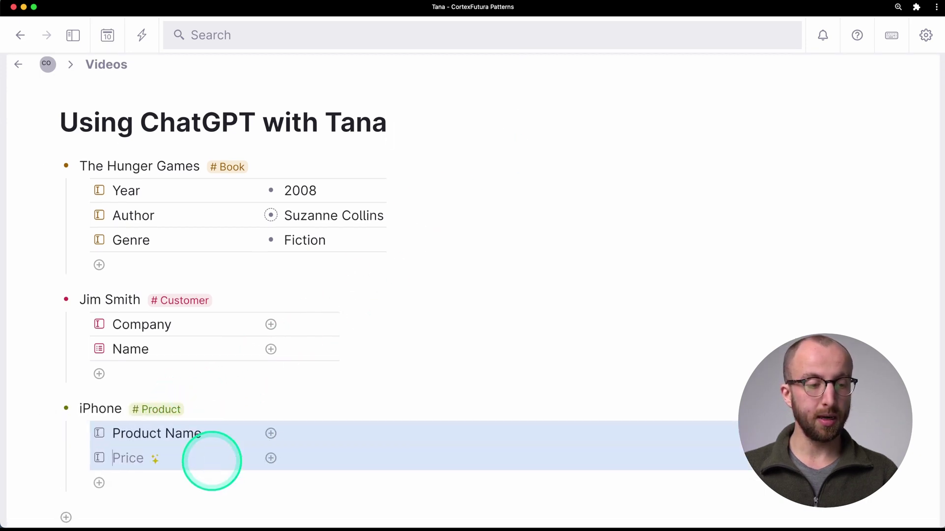
pyautogui.click(201, 490)
# - Add the iPhone node's Product Name and Price fields to the Product supertag
pyautogui.click(201, 436)
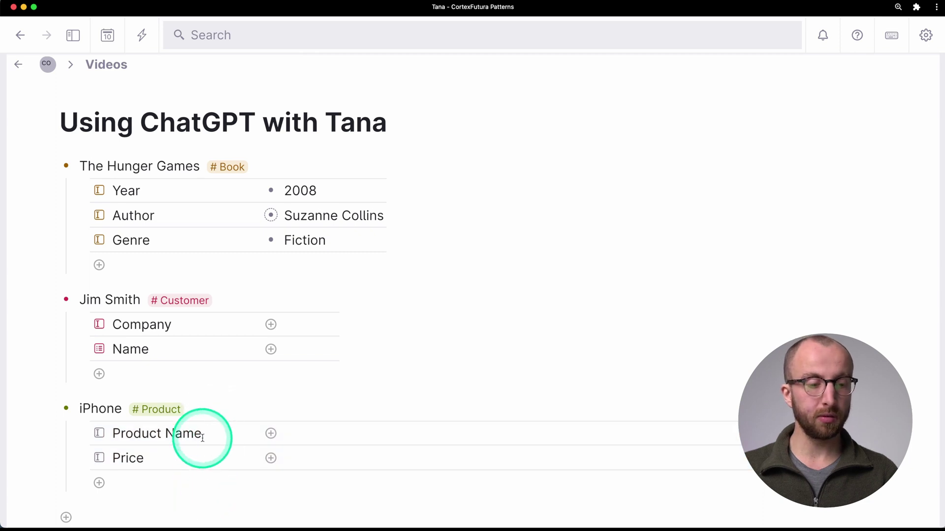
pyautogui.click(212, 437)
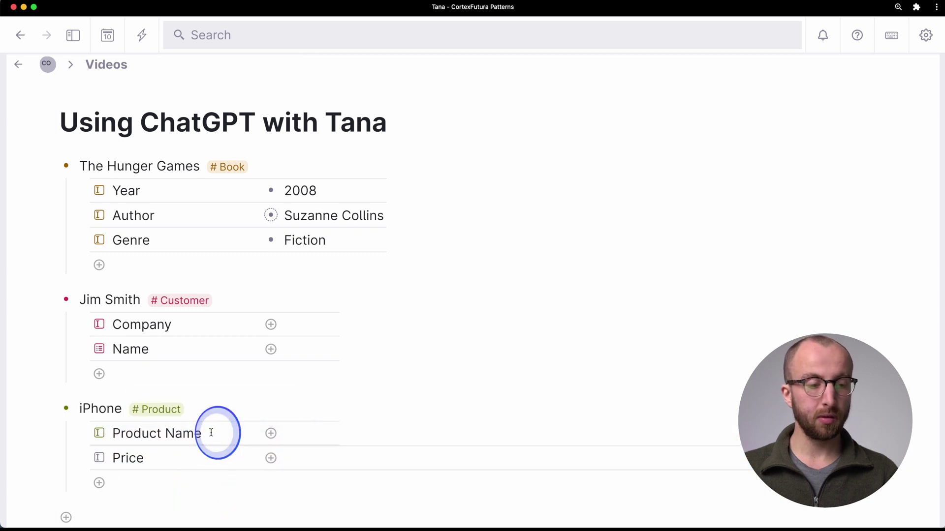
pyautogui.click(156, 461)
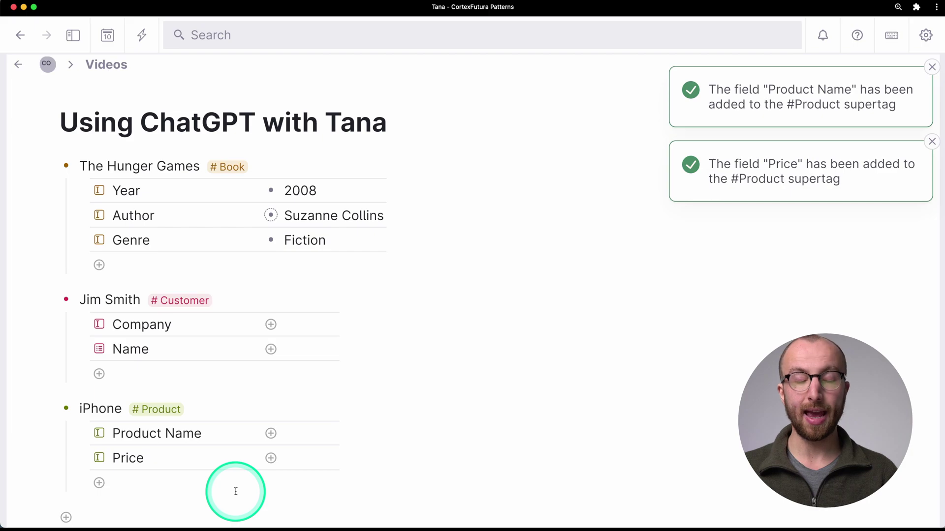